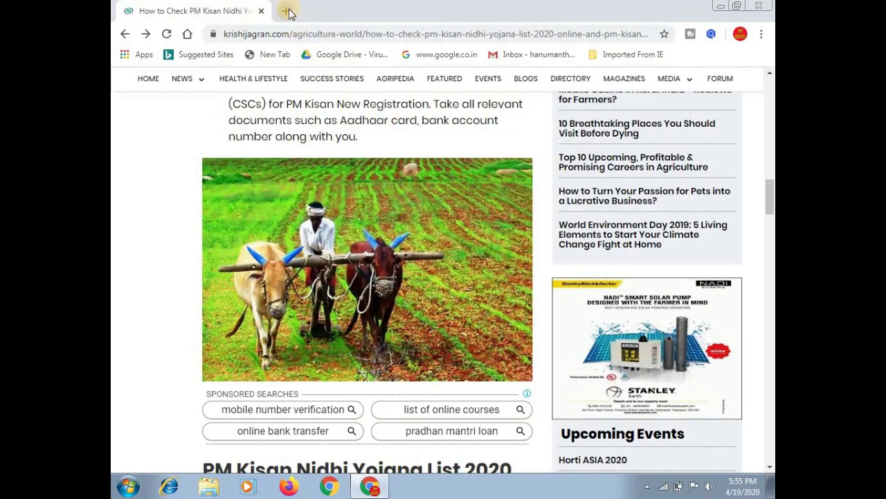
pyautogui.click(286, 10)
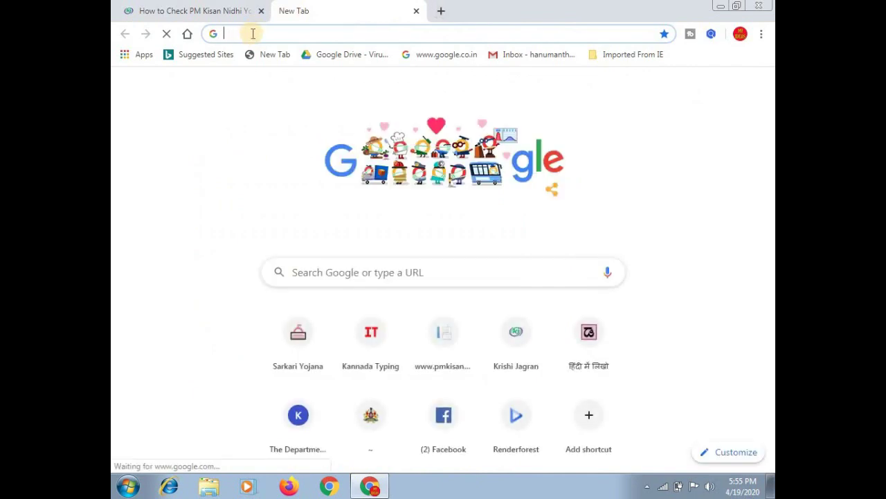
pyautogui.write('pmkisan.gov.in')
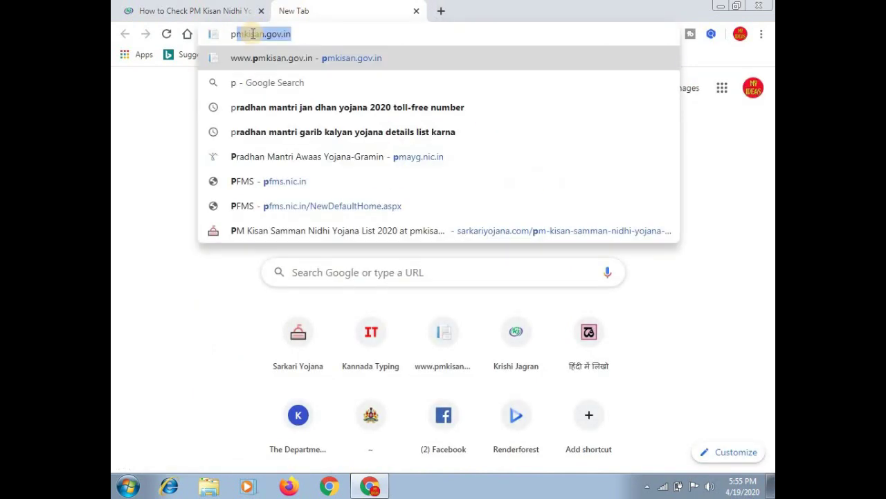
pyautogui.press('Return')
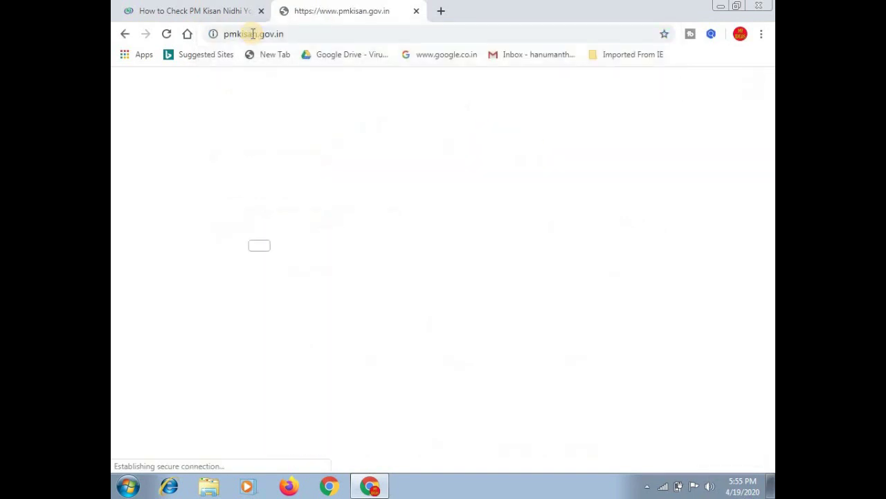
pyautogui.click(418, 12)
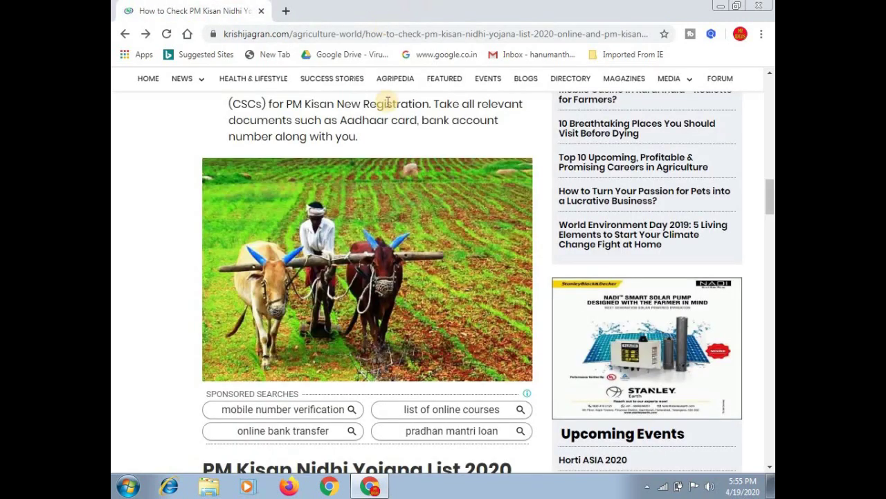
# Step: Read the article's section on checking the PM Kisan Nidhi Yojana List 2020 online, including its numbered steps
pyautogui.scroll(-2, 407, 148)
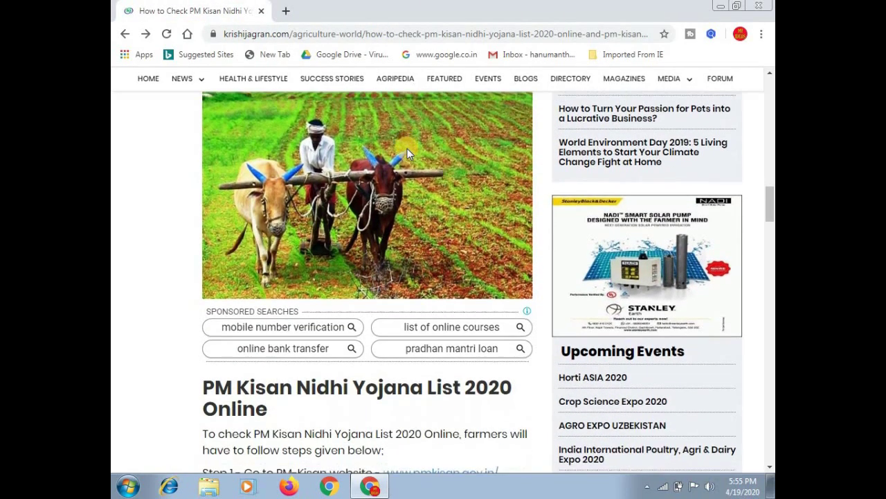
pyautogui.scroll(1, 407, 148)
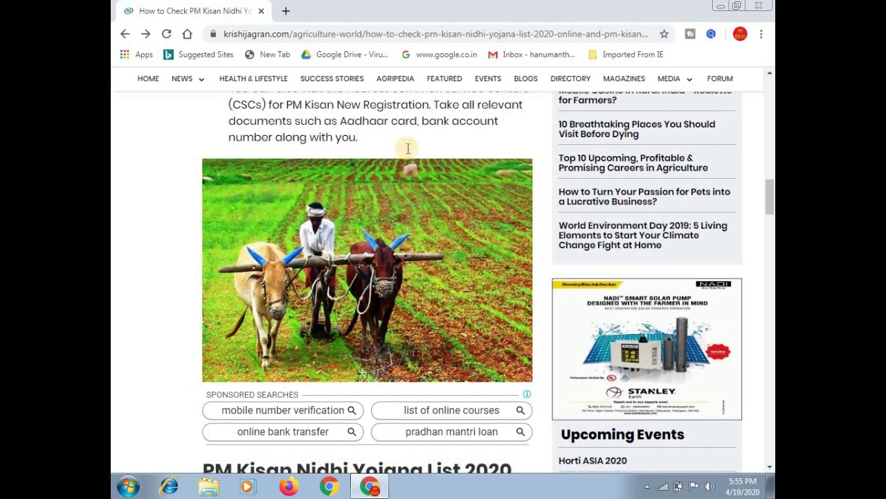
pyautogui.scroll(1, 407, 148)
pyautogui.scroll(-1, 407, 148)
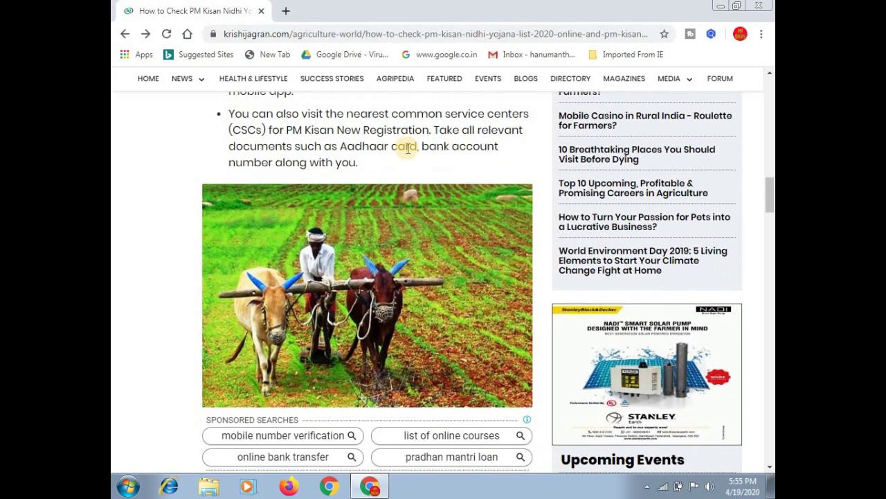
pyautogui.scroll(-3, 408, 148)
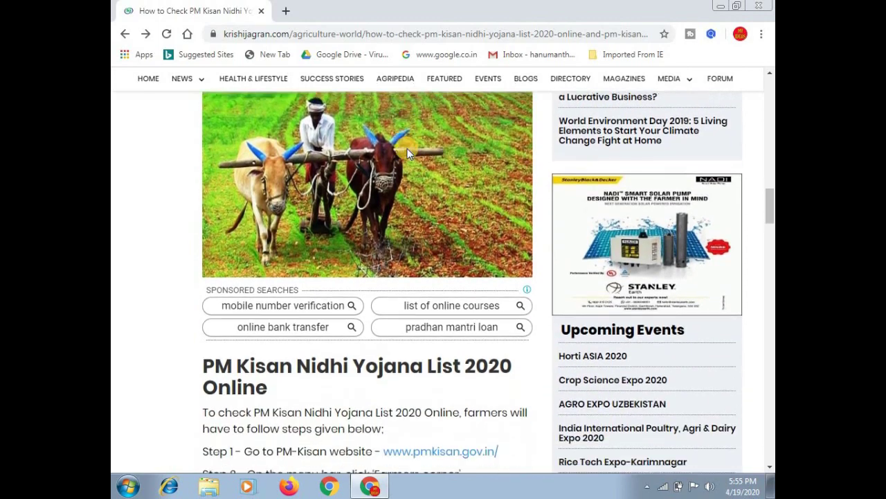
pyautogui.scroll(-4, 407, 148)
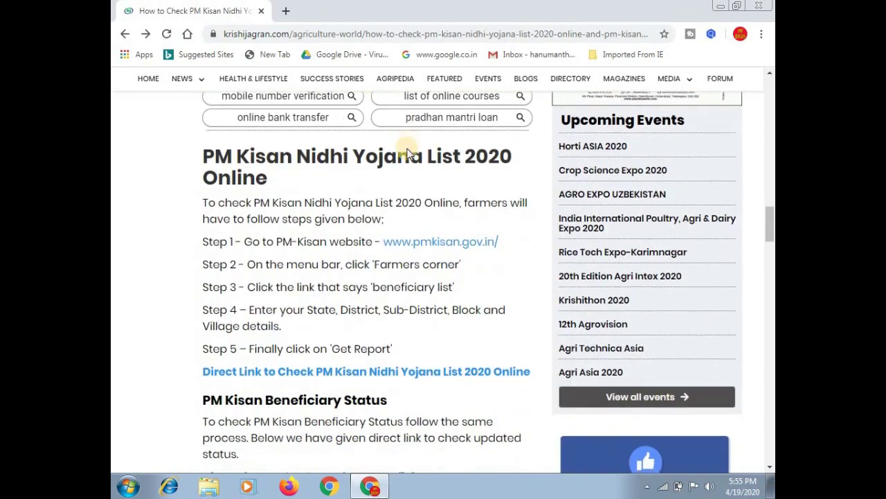
pyautogui.scroll(-1, 407, 153)
pyautogui.scroll(2, 408, 152)
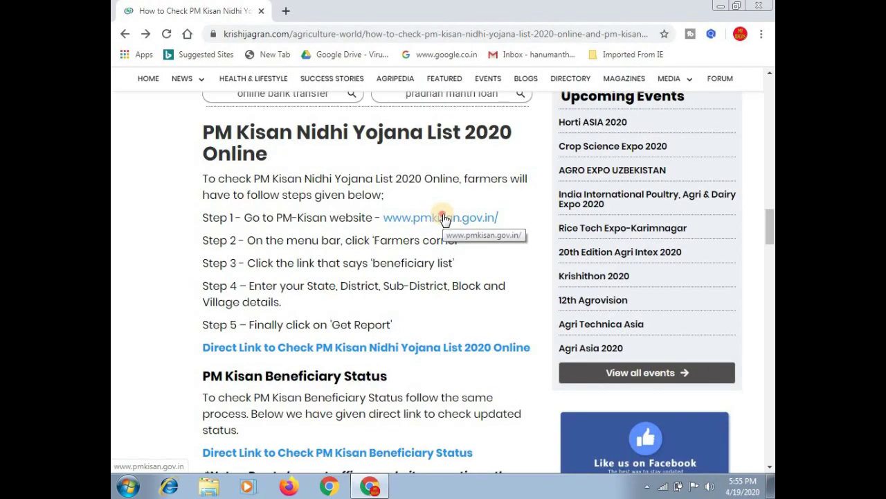
# Step: Go to the PM-Kisan website linked in the article and open New Farmer Registration under Farmers Corner
pyautogui.click(271, 335)
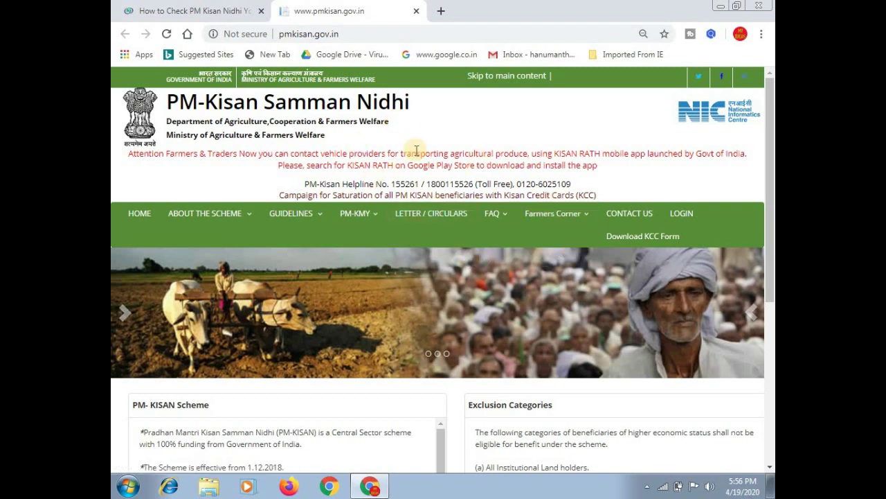
pyautogui.click(545, 222)
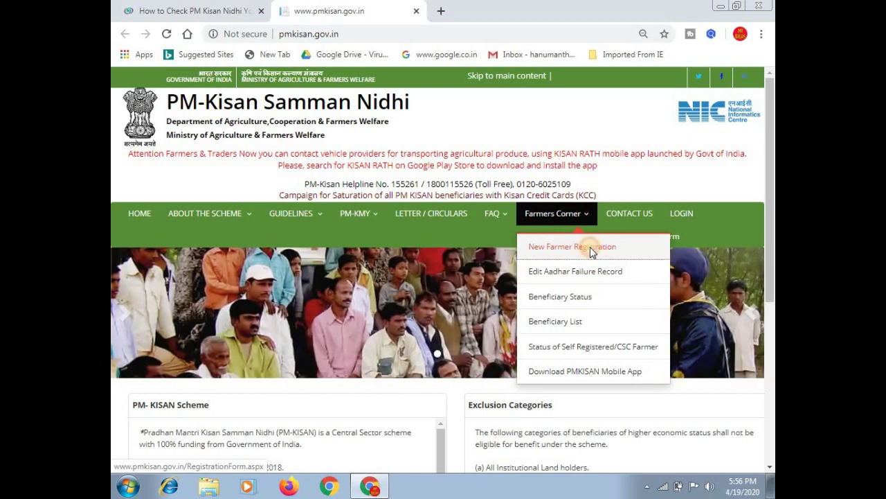
pyautogui.click(591, 250)
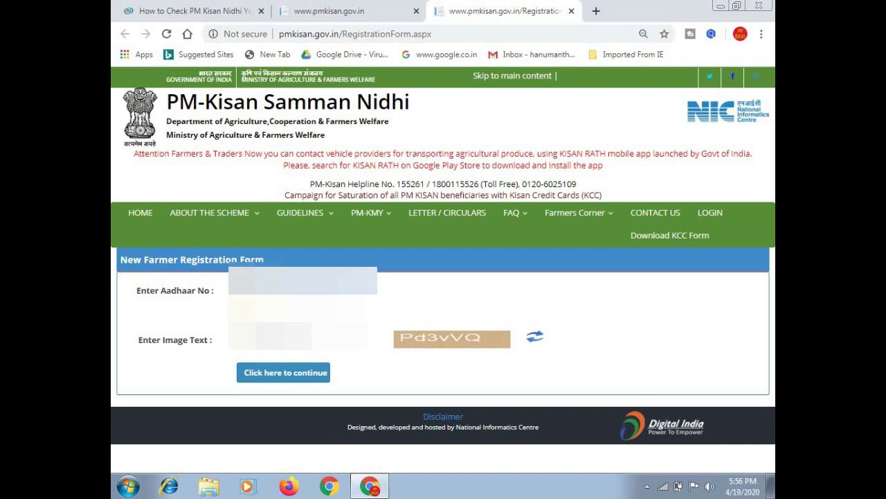
# Step: Submit the Aadhaar number with the captcha image text and agree to register on the PM-Kisan Portal
pyautogui.write('Pd3vVQ')
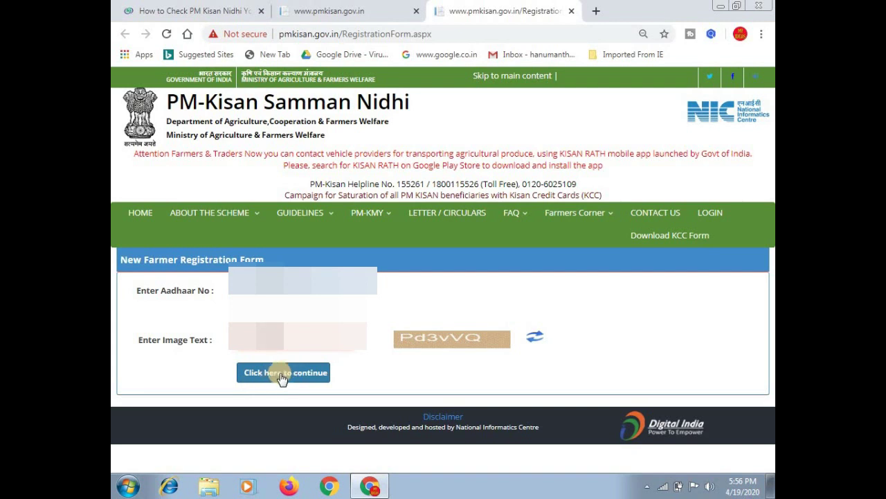
pyautogui.click(311, 375)
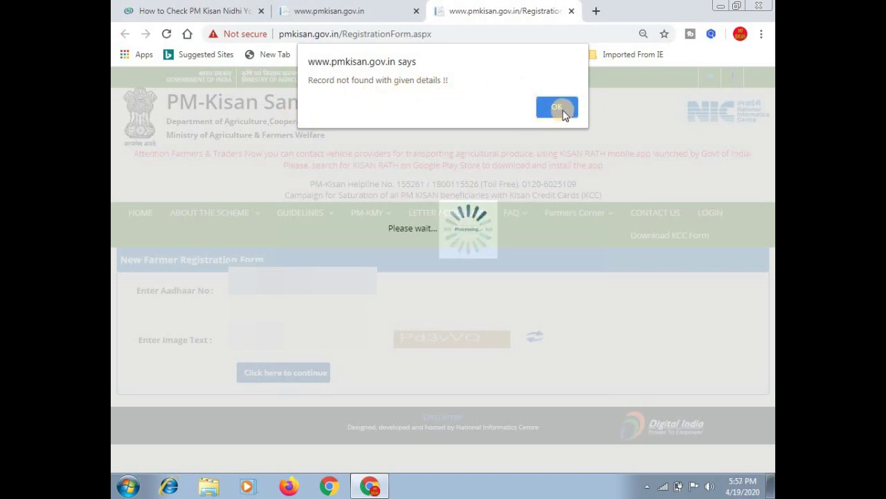
pyautogui.click(561, 108)
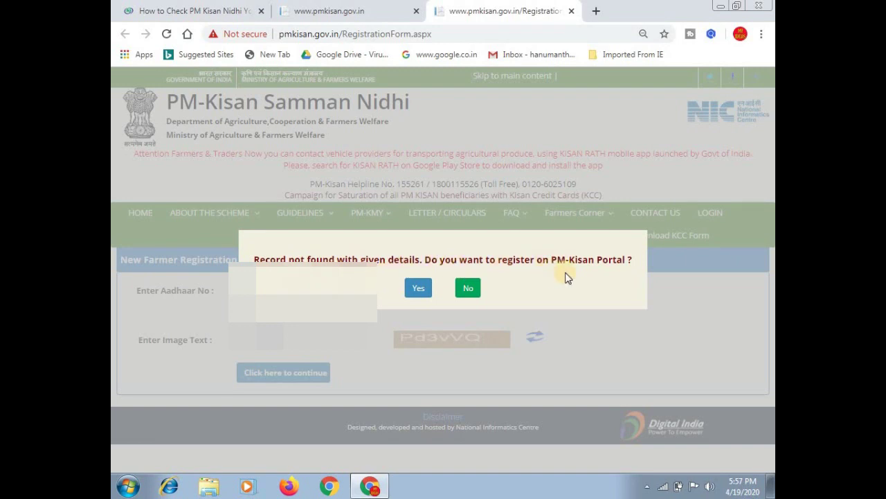
pyautogui.click(419, 289)
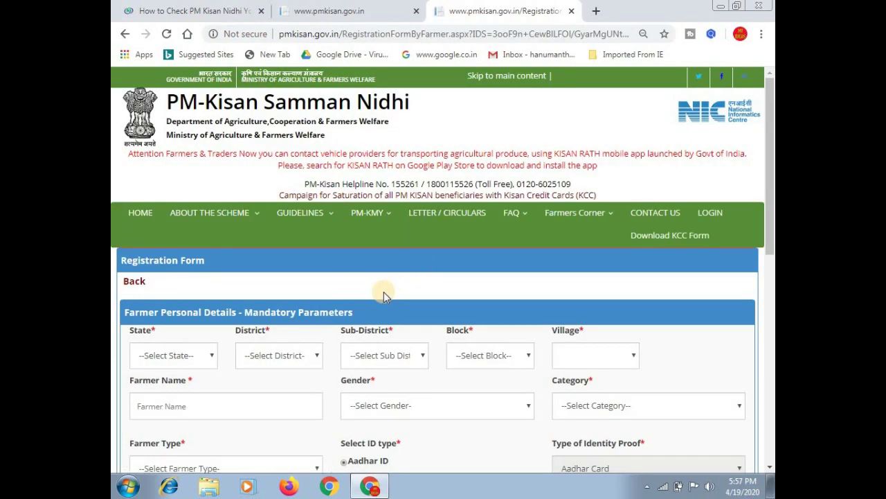
# Step: Set the state to KARNATAKA and the district to BALLARI in the farmer's personal details
pyautogui.scroll(-3, 385, 297)
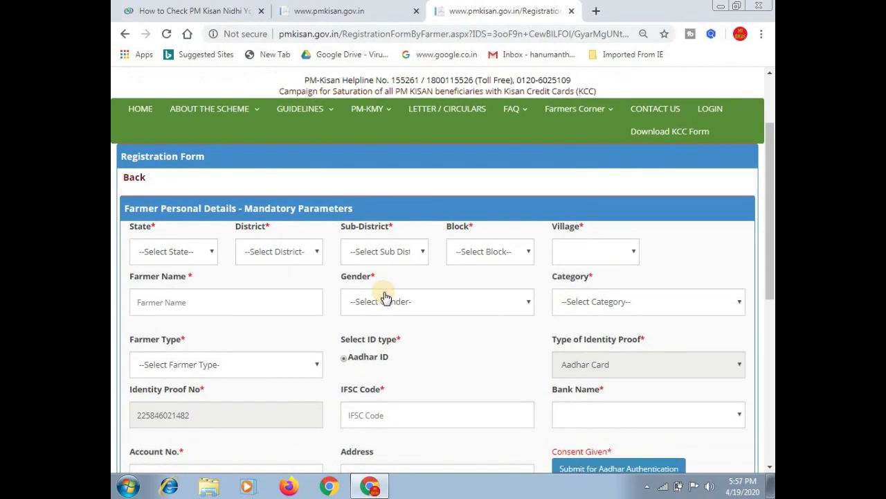
pyautogui.scroll(-1, 385, 297)
pyautogui.scroll(-1, 385, 296)
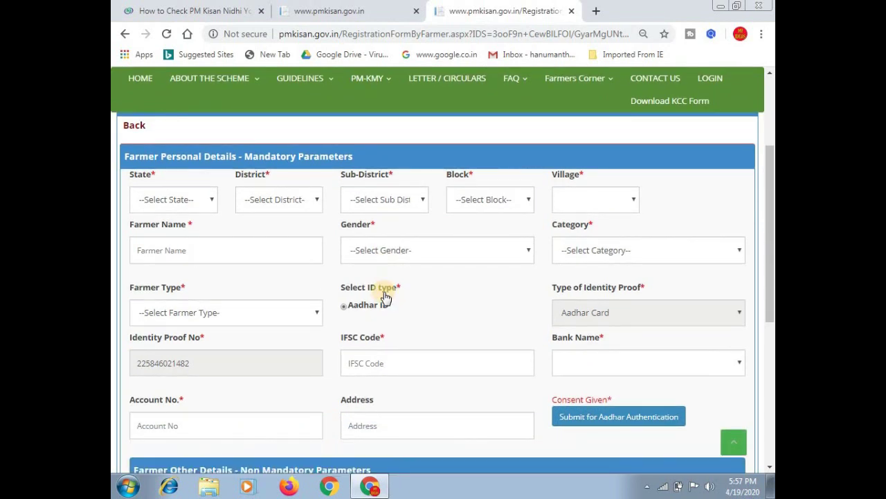
pyautogui.scroll(1, 385, 296)
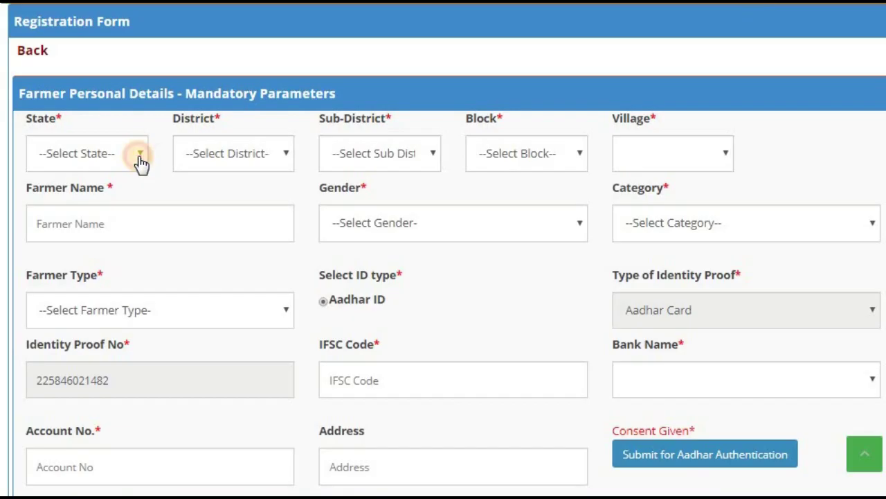
pyautogui.click(208, 229)
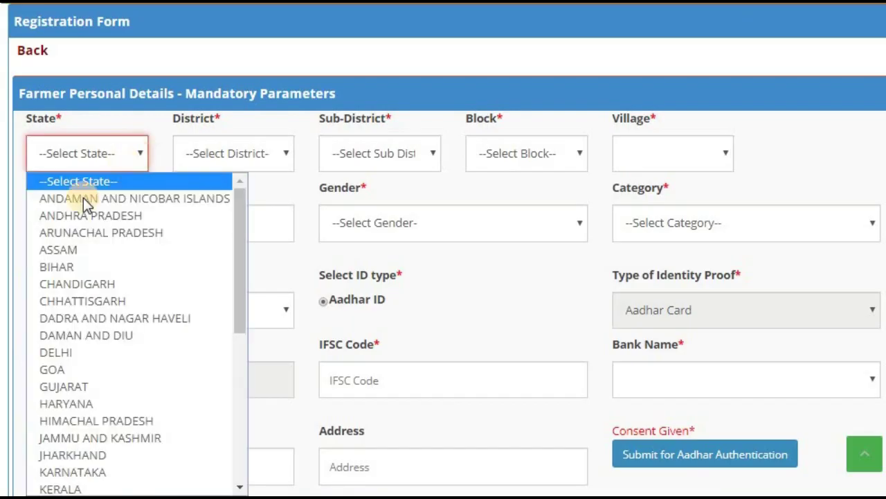
pyautogui.click(82, 471)
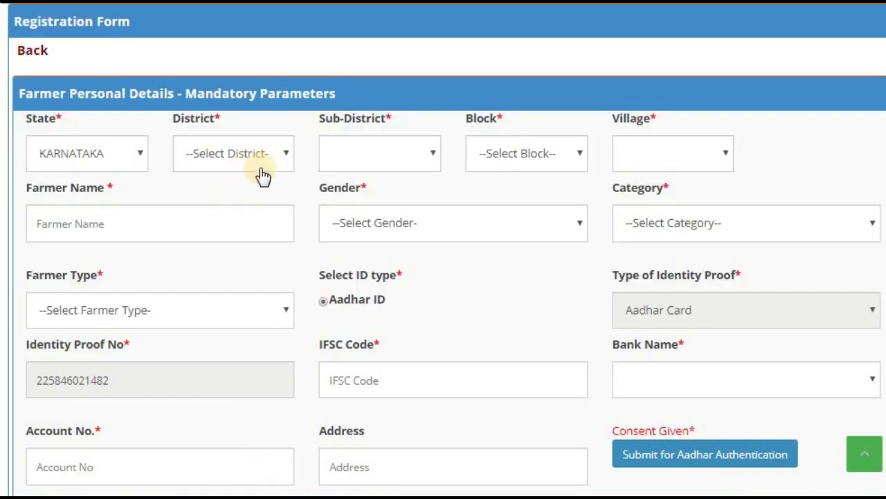
pyautogui.click(269, 159)
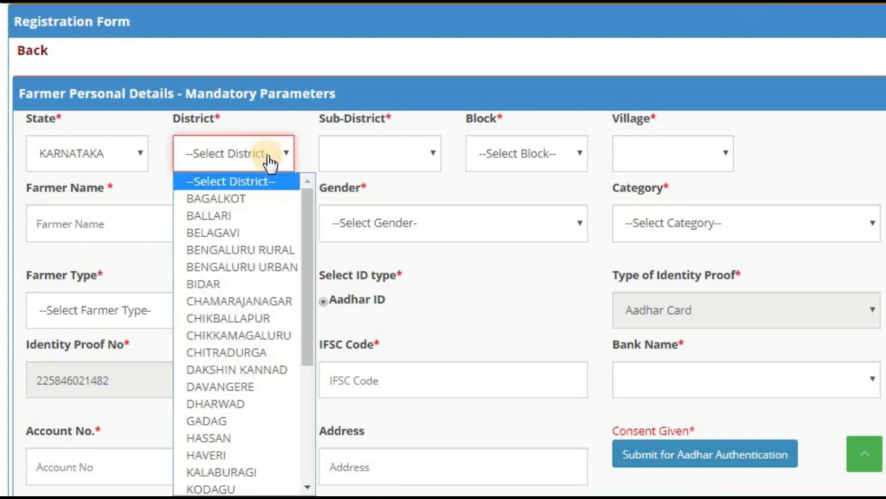
pyautogui.click(222, 215)
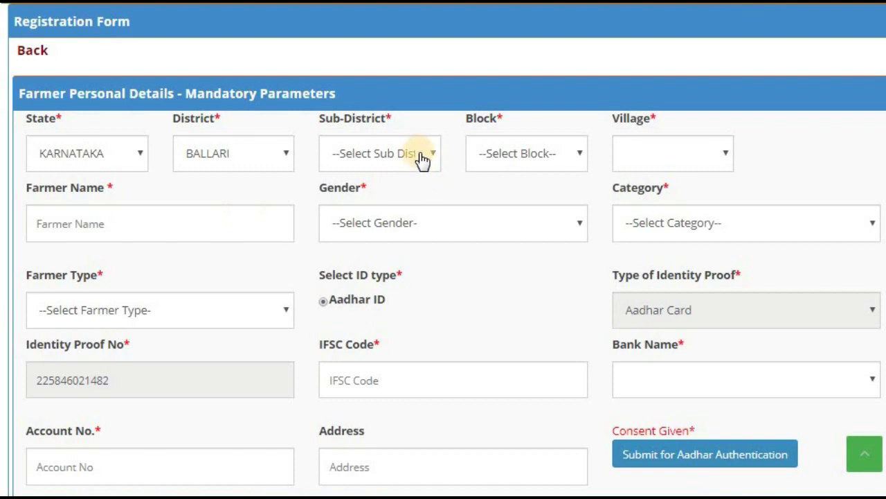
# Step: Complete the farmer's location with sub-district Hosapete, block HOSAPETE and village Bukkasagara
pyautogui.click(421, 156)
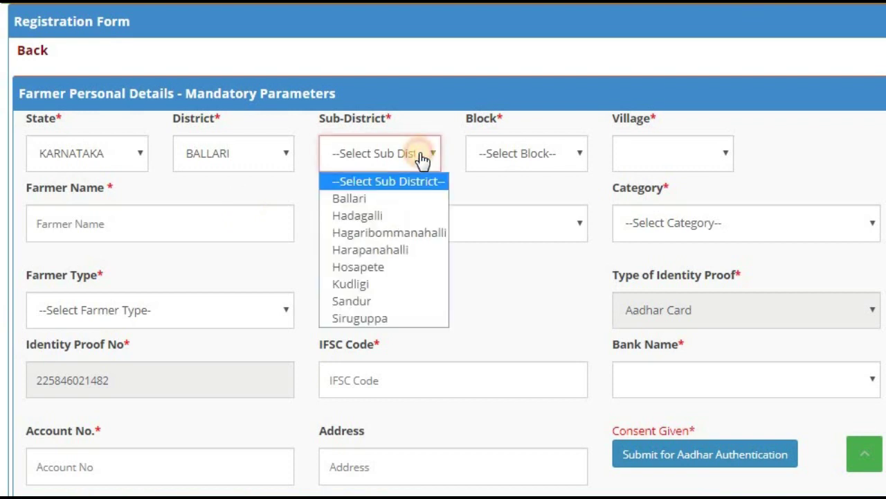
pyautogui.click(383, 268)
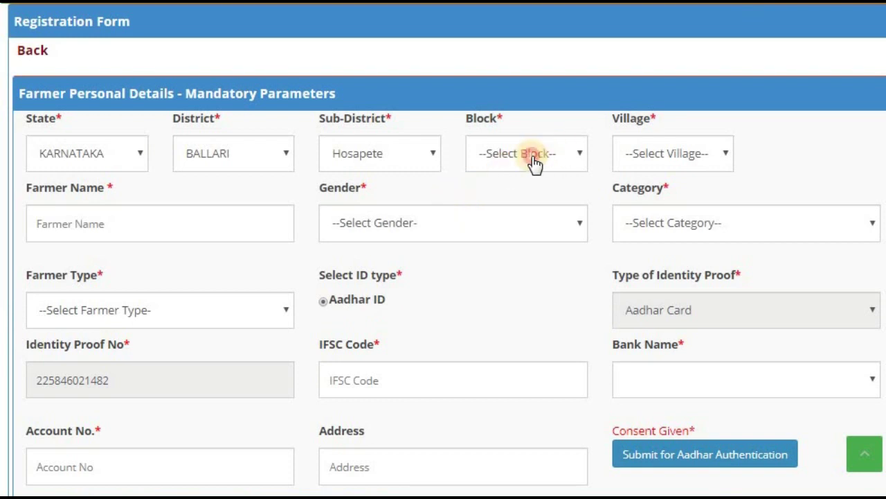
pyautogui.click(535, 161)
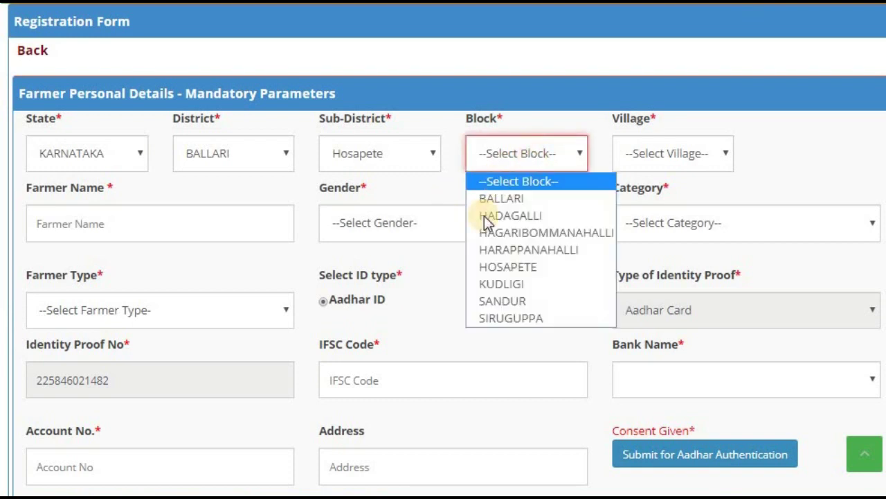
pyautogui.click(525, 267)
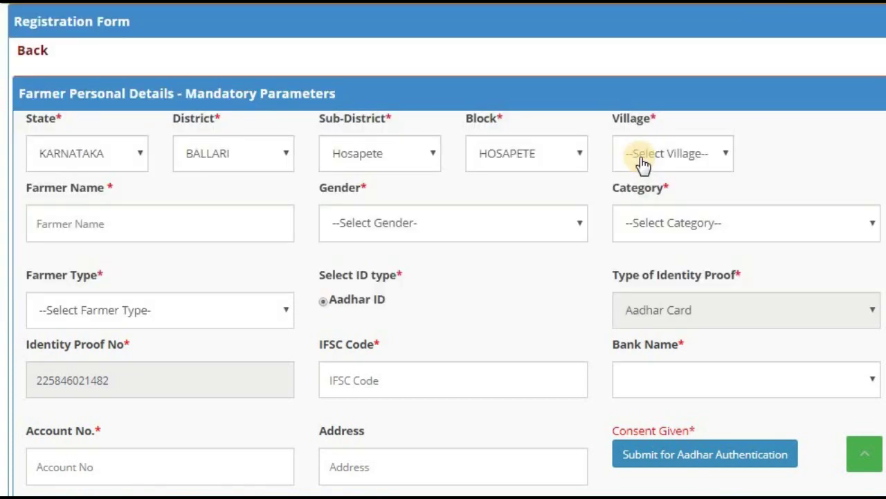
pyautogui.click(642, 163)
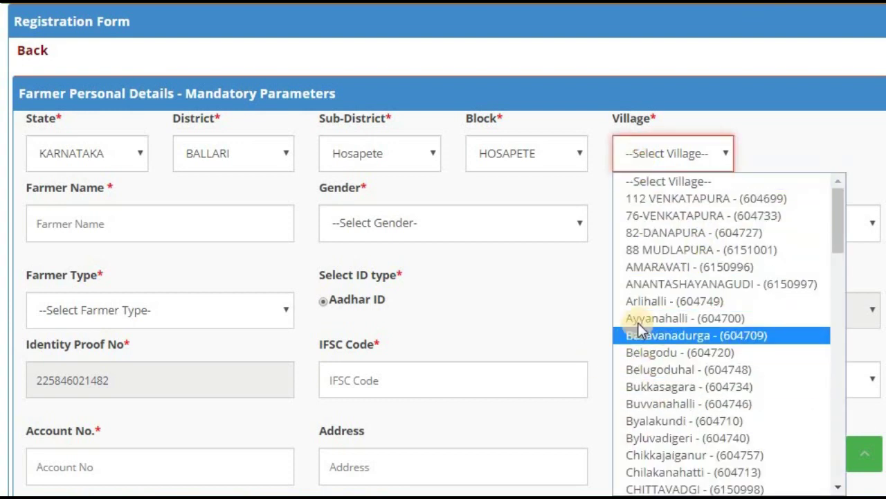
pyautogui.click(659, 386)
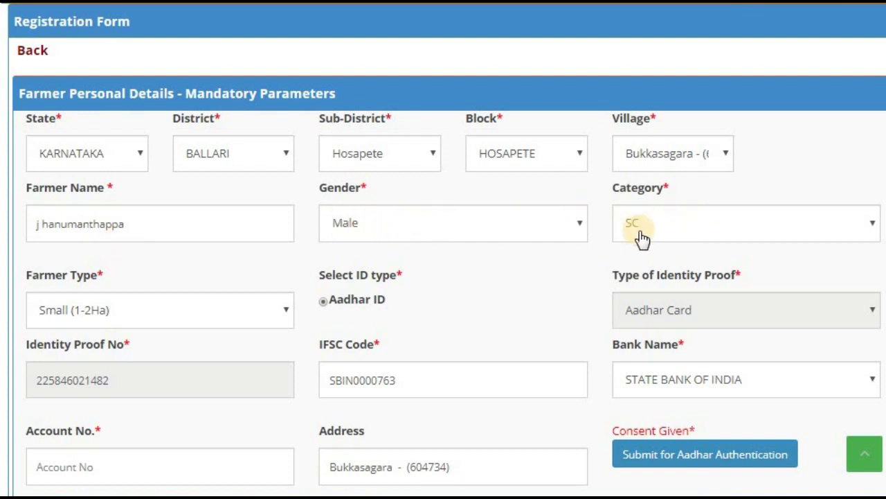
# Step: Set the farmer type to Small (1-2Ha)
pyautogui.click(122, 314)
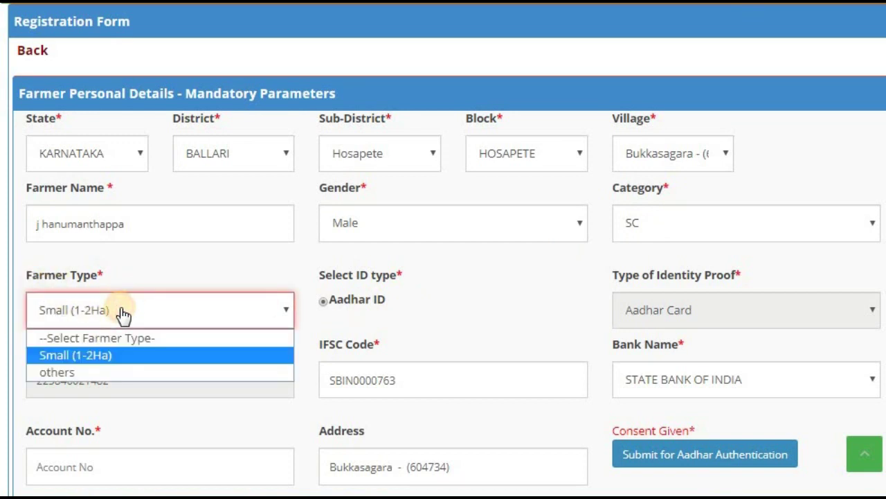
pyautogui.click(114, 360)
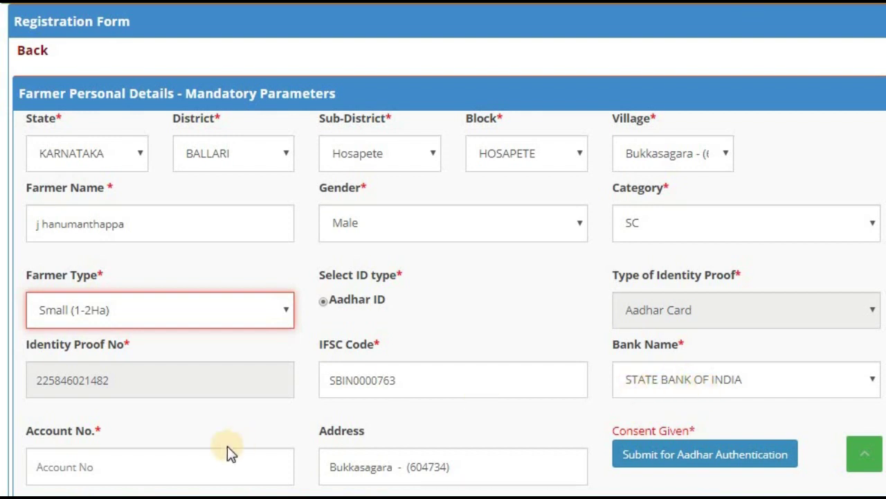
pyautogui.press('Down')
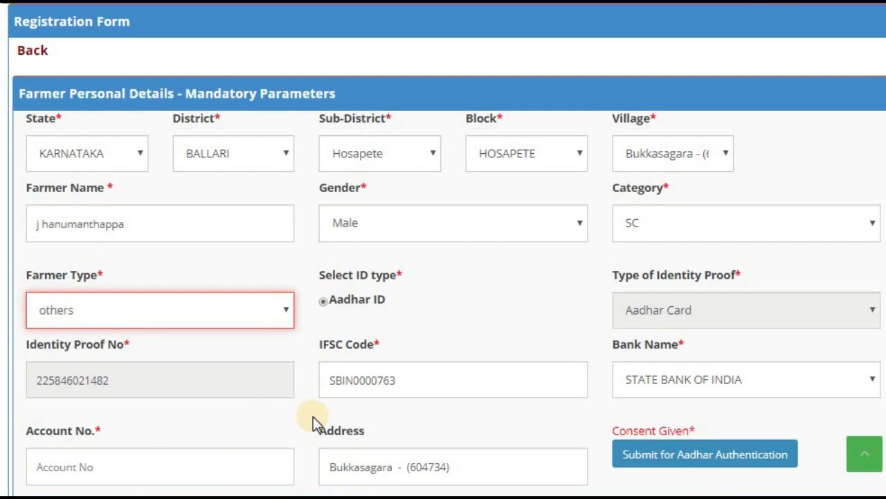
pyautogui.press('Up')
# Step: Paste the farmer's bank account number into the Account No. field
pyautogui.scroll(-2, 124, 329)
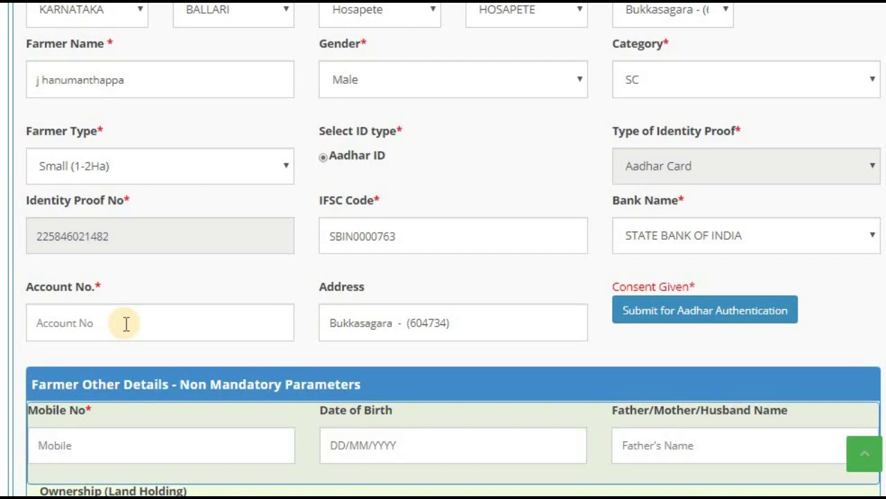
pyautogui.click(126, 323)
pyautogui.hotkey('ctrl', 'v')
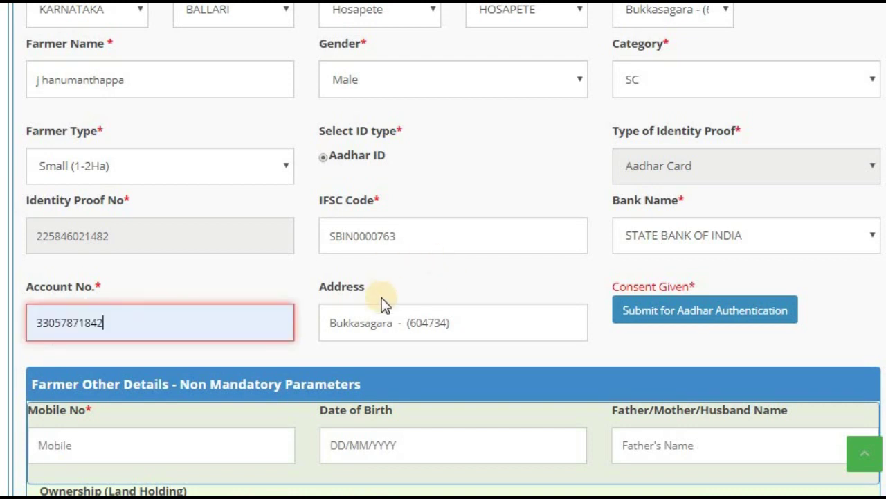
# Step: Submit the farmer's details for Aadhar authentication
pyautogui.click(706, 314)
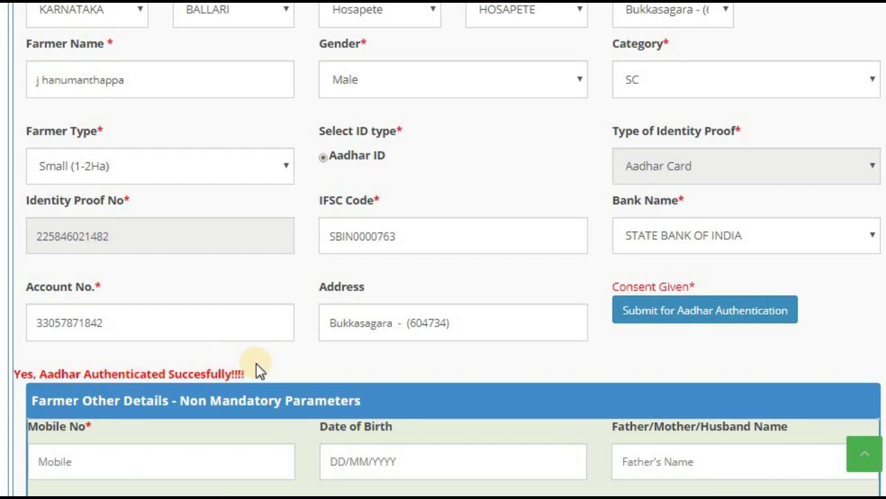
pyautogui.scroll(-3, 256, 363)
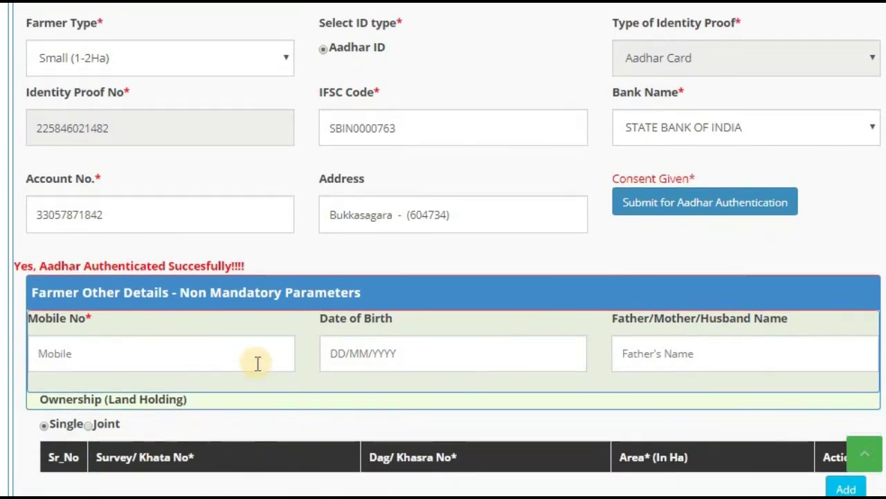
pyautogui.scroll(6, 257, 362)
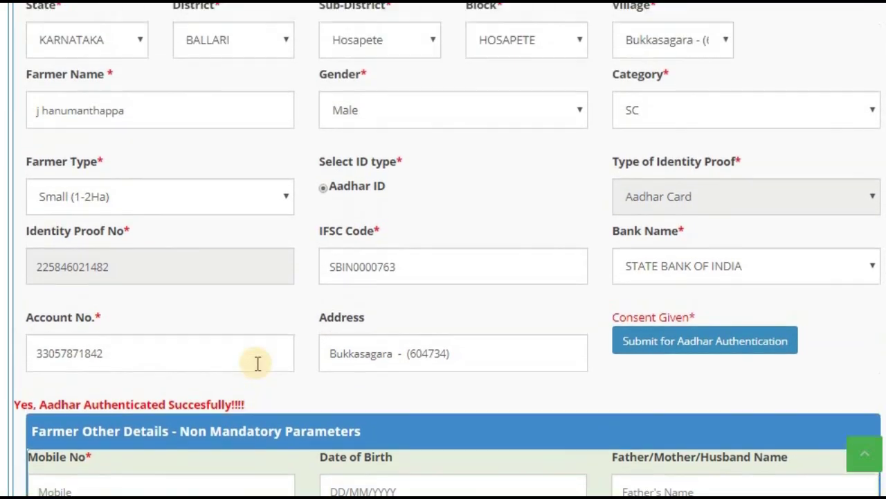
# Step: Fill in the farmer's mobile number, date of birth and father's name in the other details section
pyautogui.scroll(-2, 256, 367)
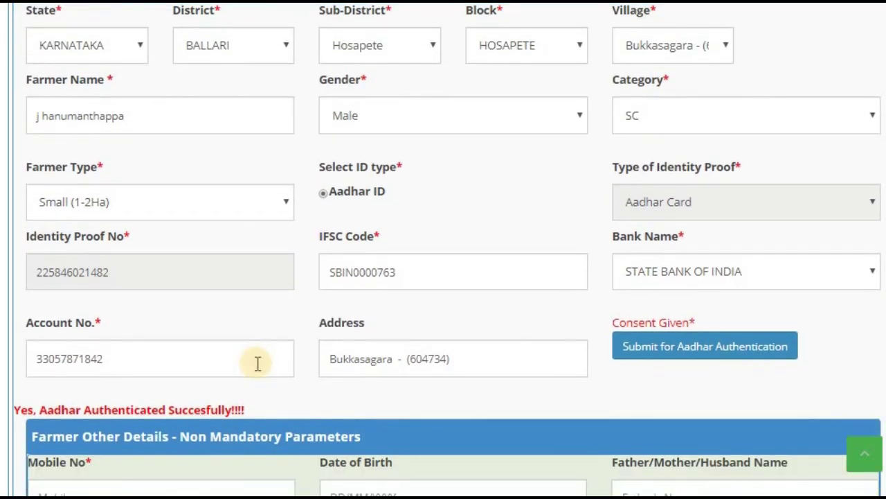
pyautogui.scroll(-7, 258, 363)
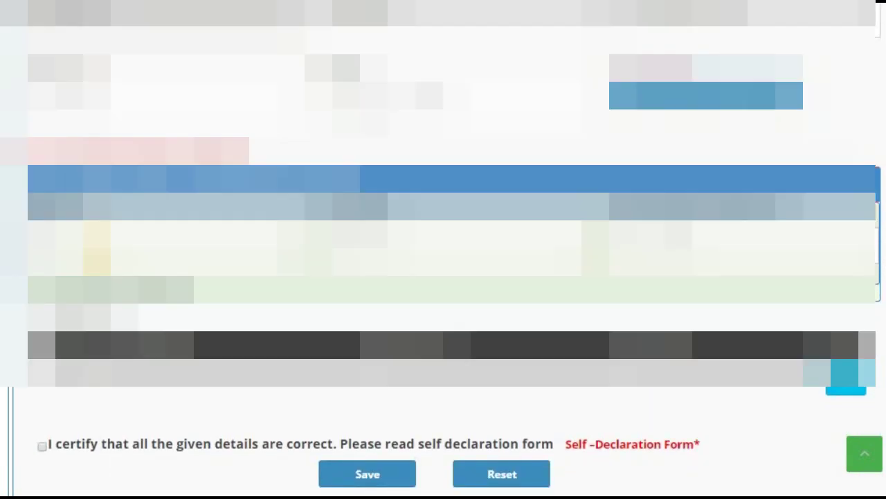
pyautogui.click(116, 246)
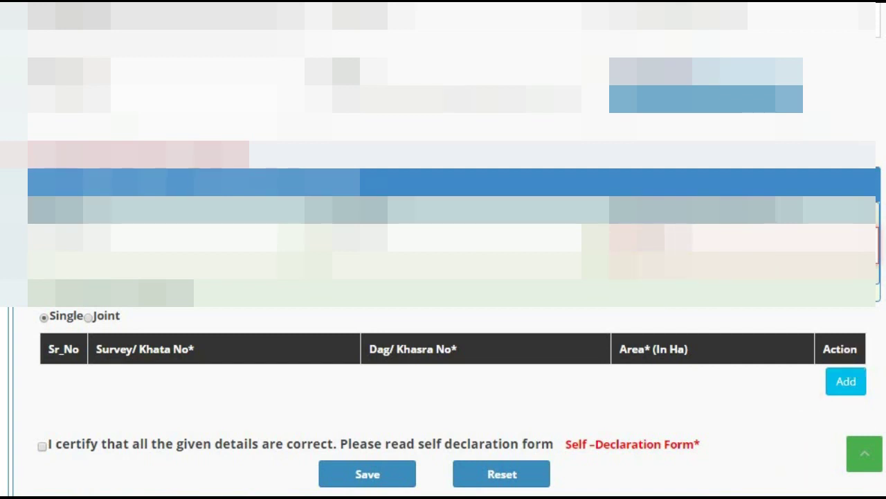
# Step: Add a land holding with Survey/Khata No 66, Dag/Khasra No 47 and an area of 3 Ha
pyautogui.scroll(-3, 683, 461)
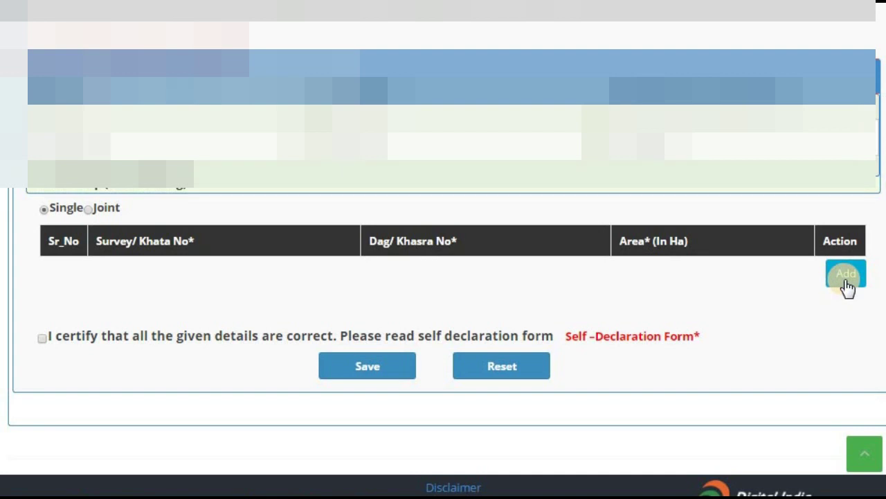
pyautogui.click(847, 275)
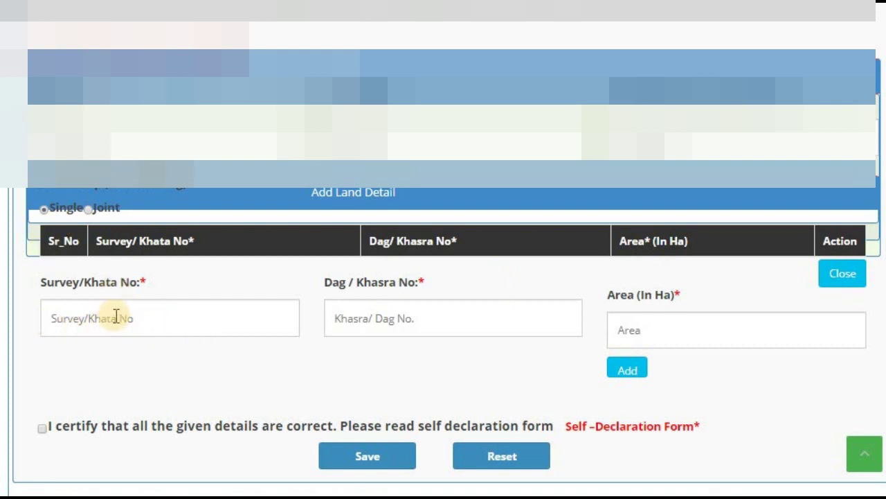
pyautogui.click(144, 321)
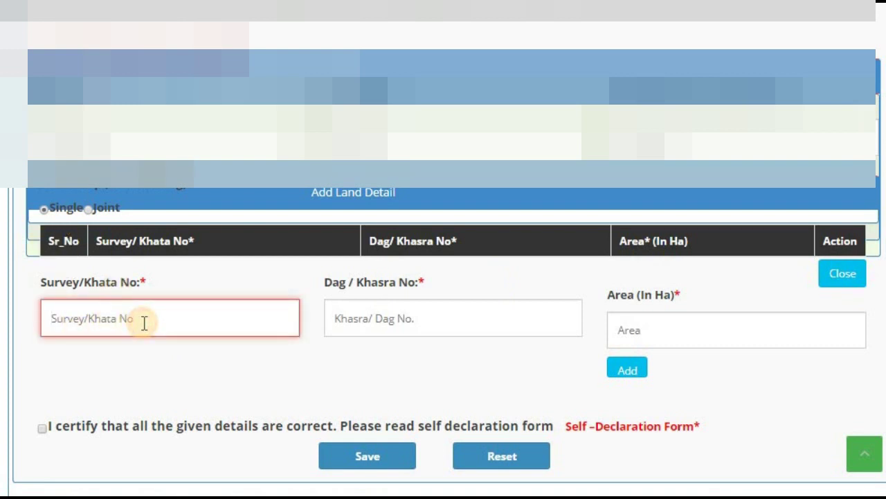
pyautogui.write('66')
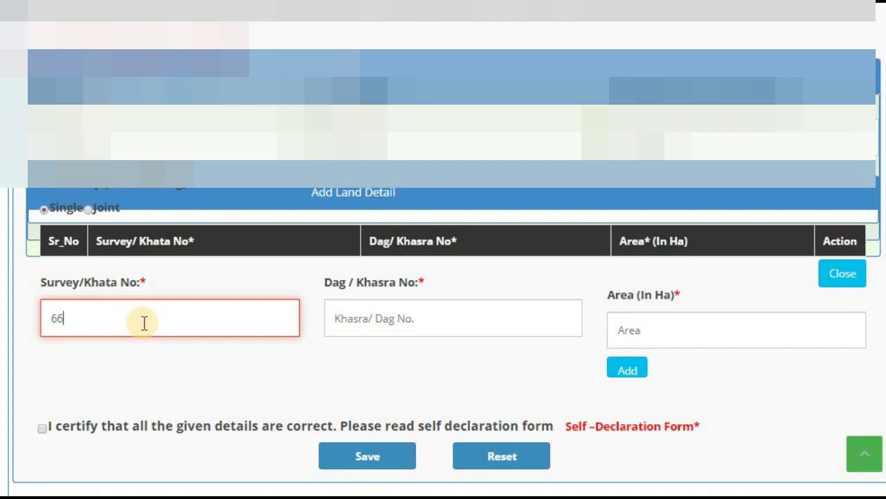
pyautogui.click(365, 321)
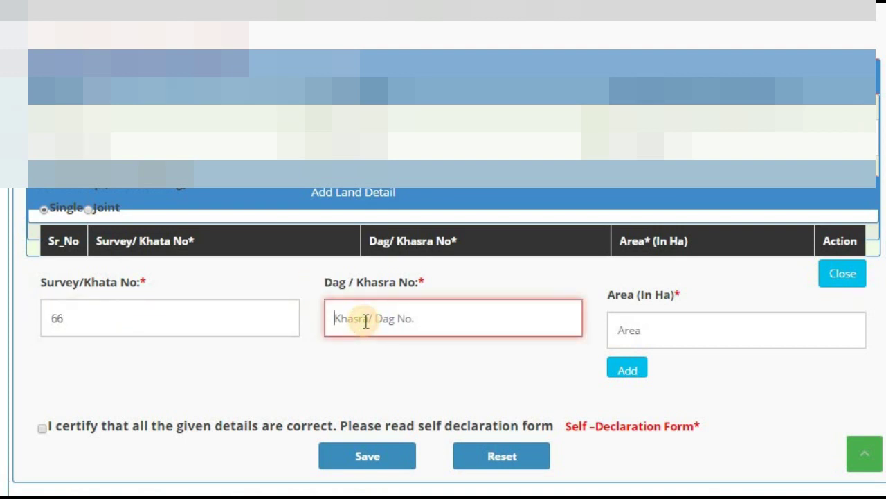
pyautogui.write('47')
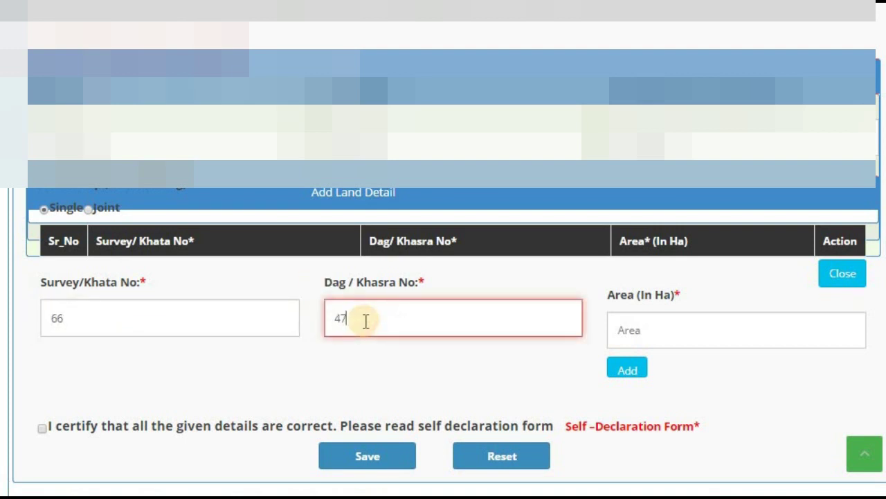
pyautogui.click(646, 324)
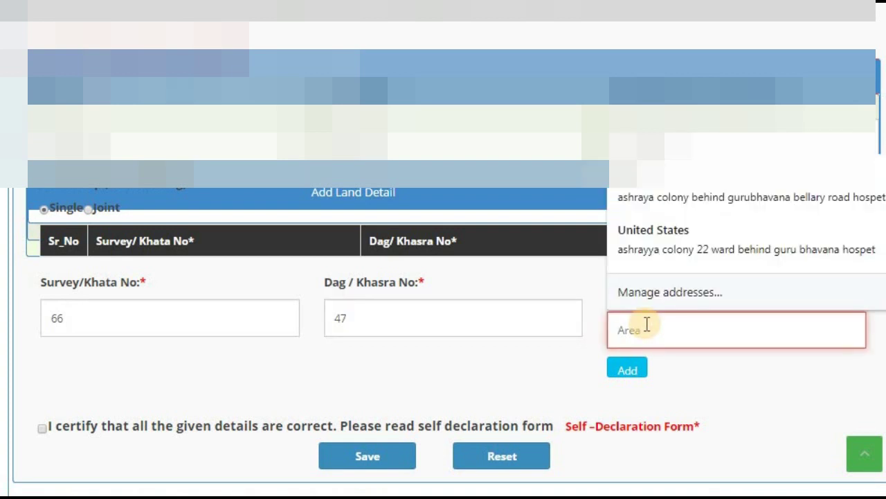
pyautogui.write('3')
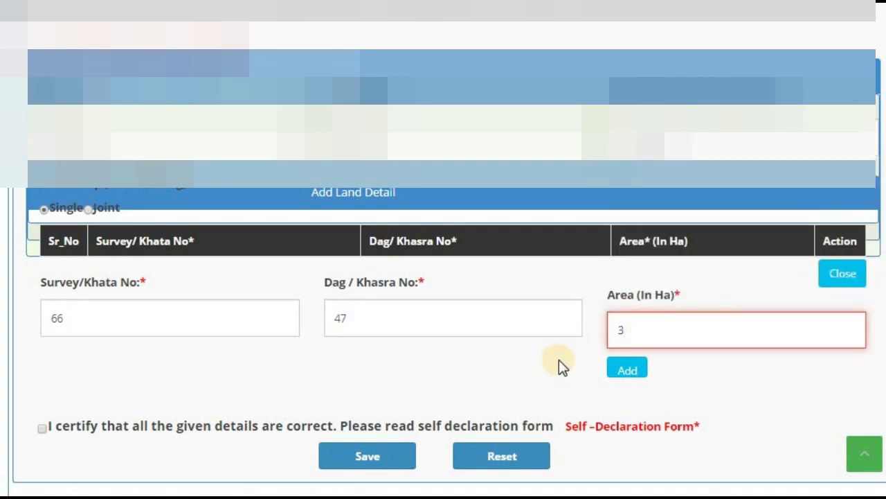
pyautogui.click(627, 369)
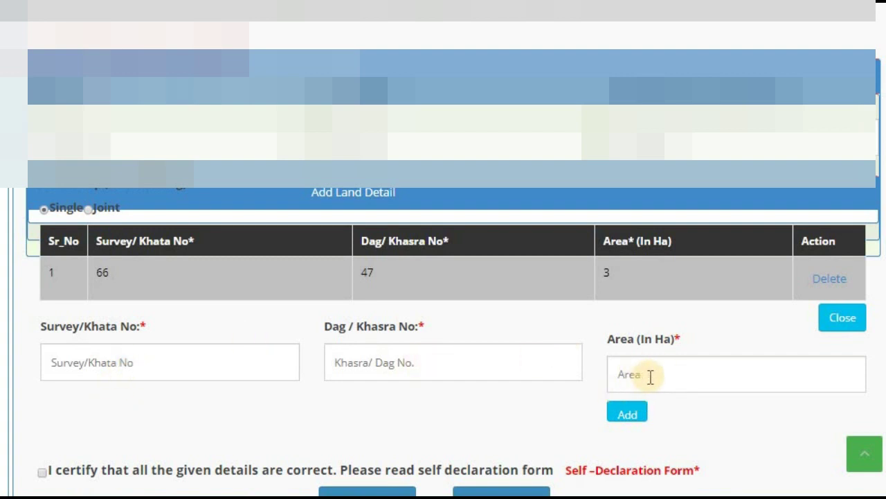
# Step: Certify that all the given details are correct, and open, read and acknowledge the Self-Declaration Form
pyautogui.scroll(-2, 651, 376)
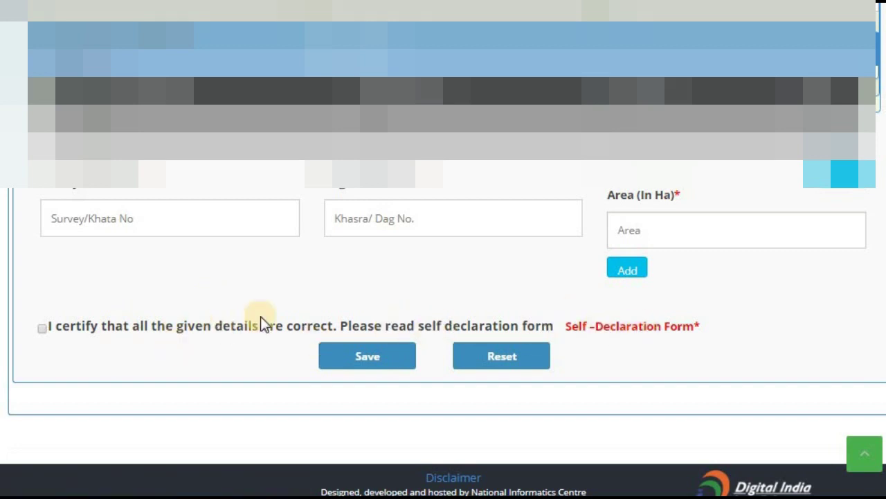
pyautogui.click(42, 328)
pyautogui.scroll(-1, 486, 371)
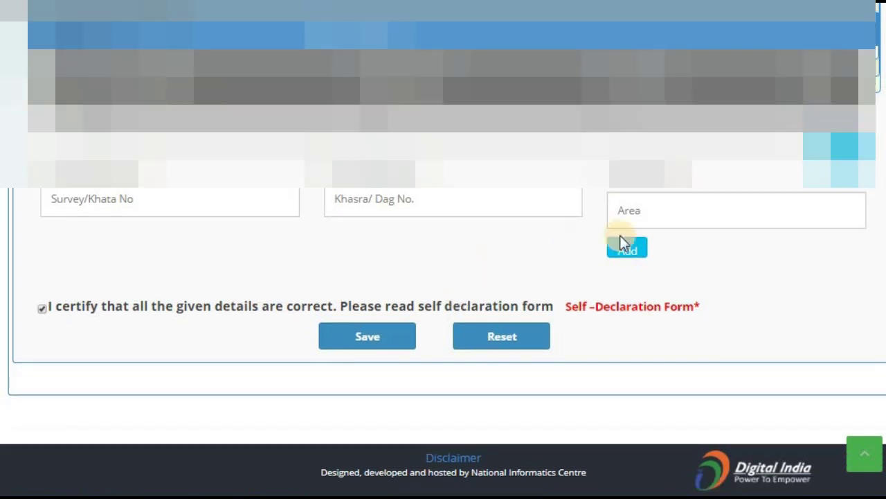
pyautogui.click(640, 315)
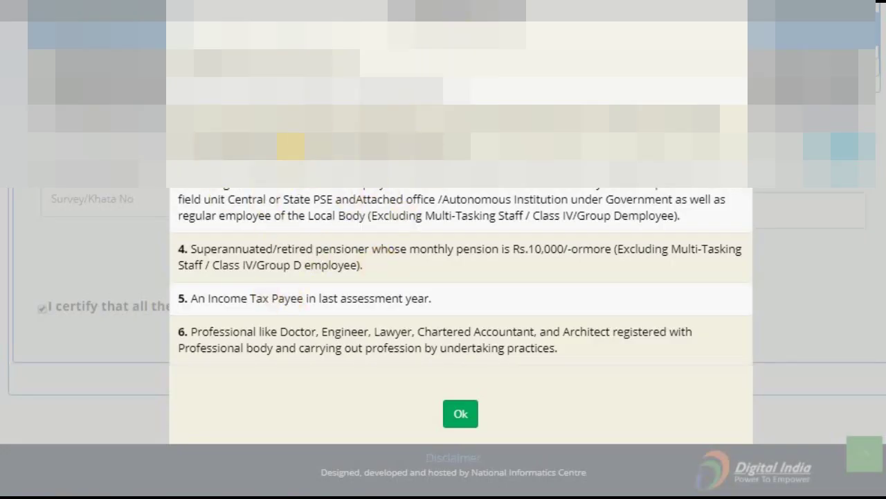
pyautogui.click(459, 416)
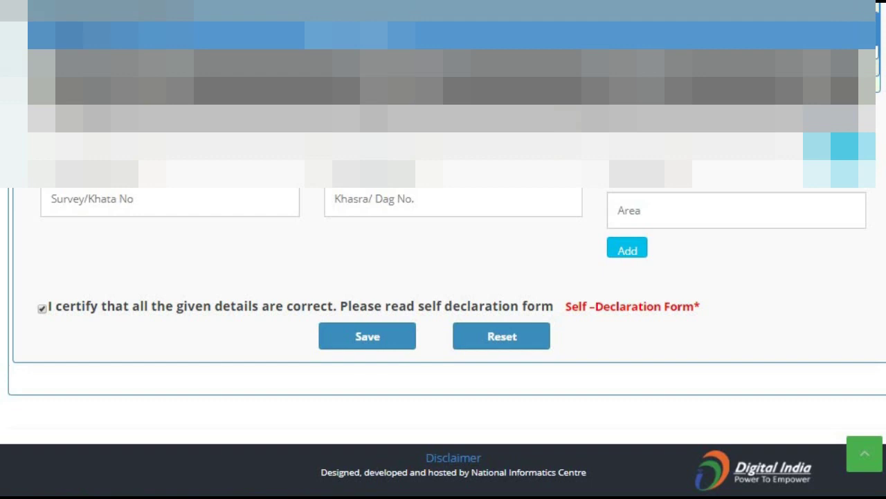
# Step: Review the completed registration form, from the land holding up to the farmer's personal and bank details
pyautogui.scroll(10, 443, 277)
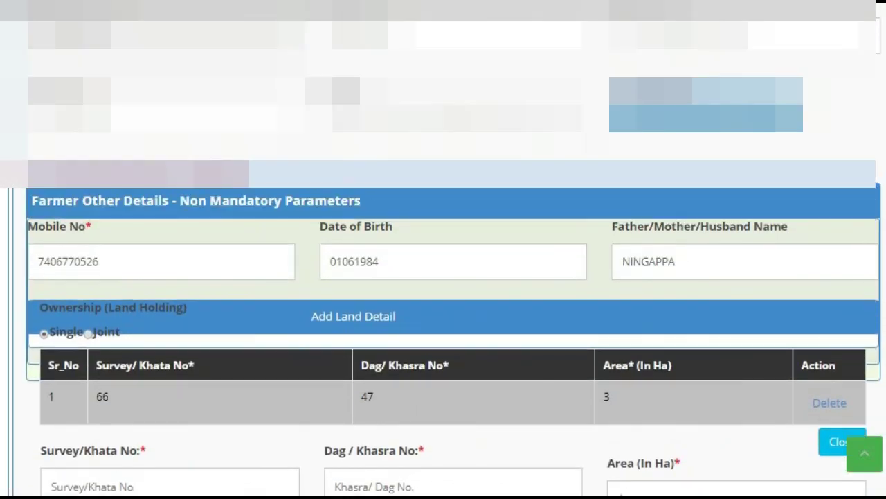
pyautogui.scroll(10, 443, 277)
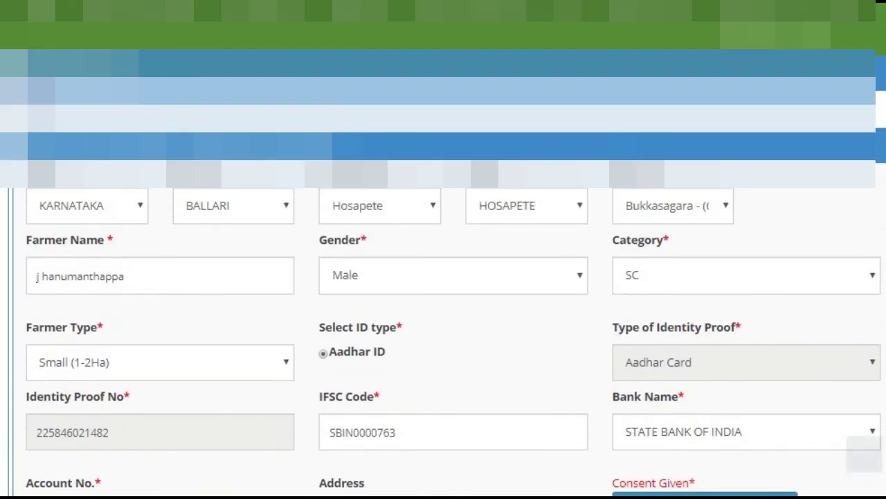
pyautogui.scroll(-10, 443, 277)
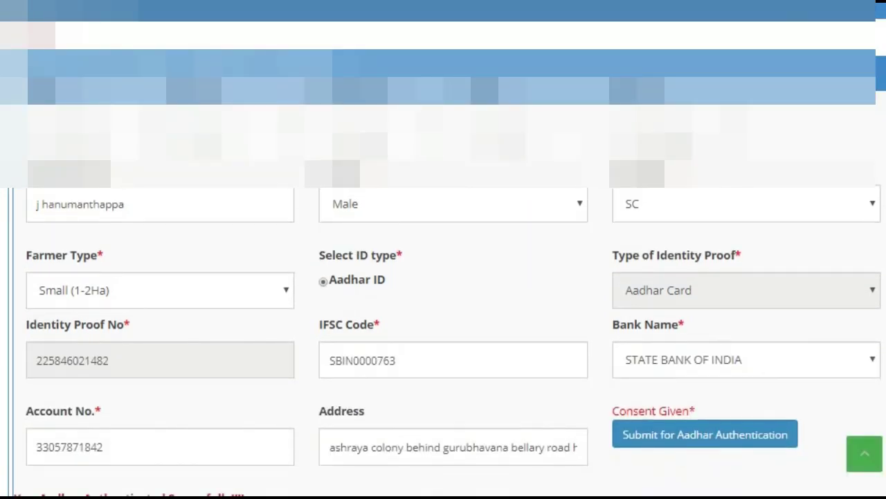
pyautogui.scroll(-3, 443, 277)
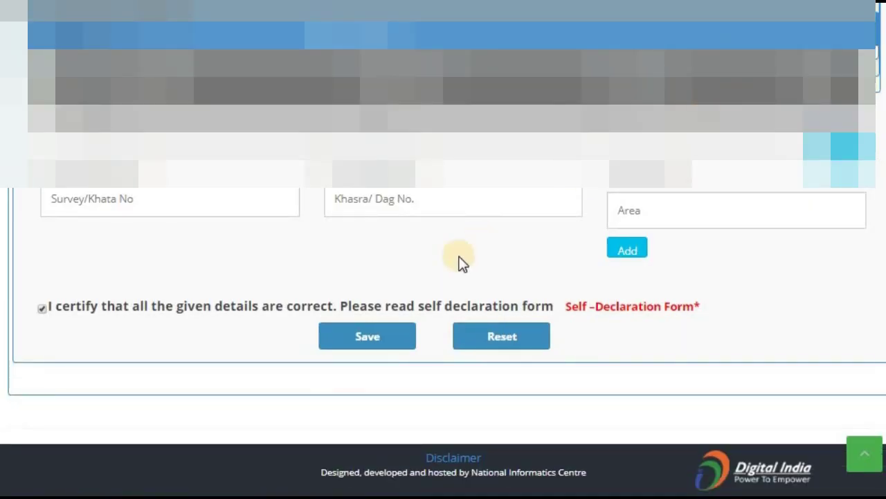